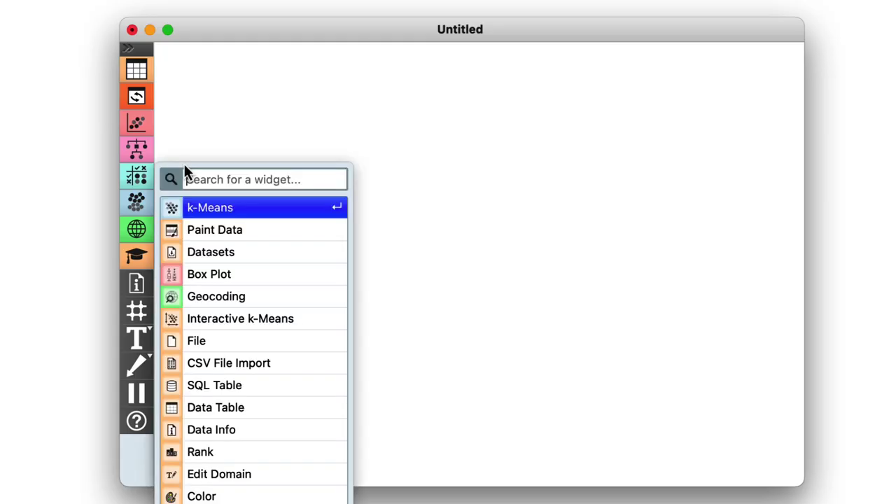
Load the Zoo dataset in a Datasets widget and feed it into a new k-Means widget
click(203, 252)
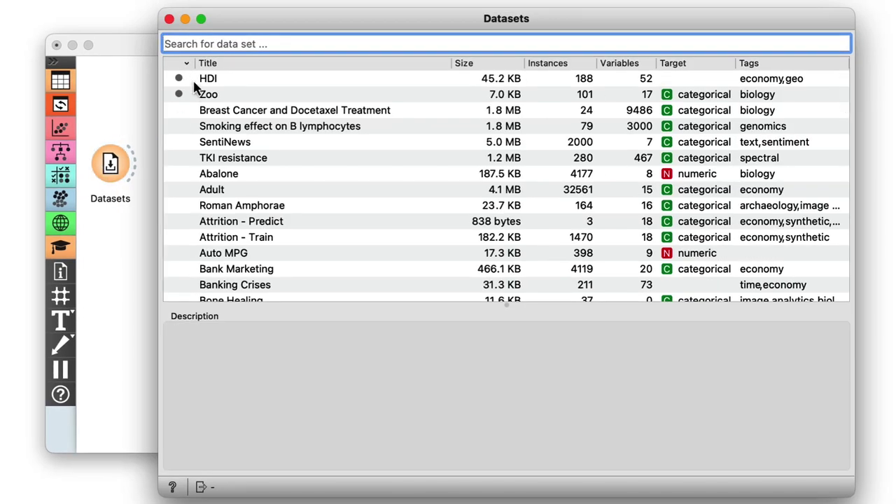
click(198, 92)
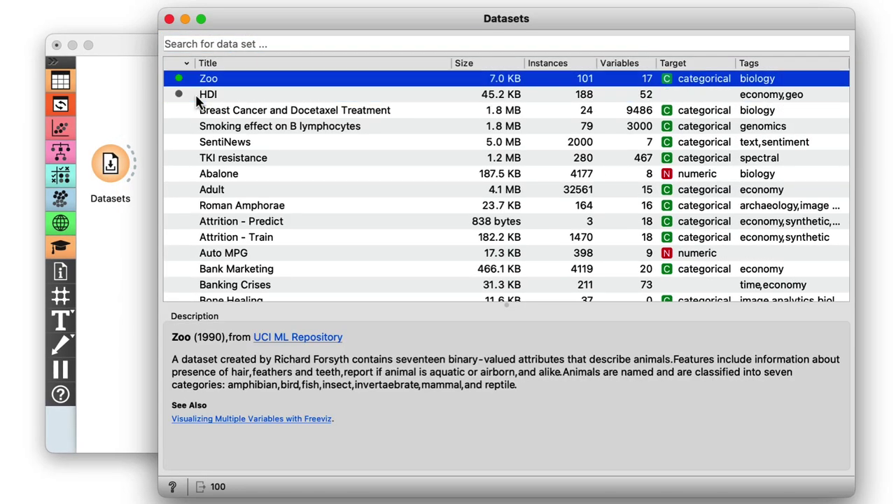
click(169, 19)
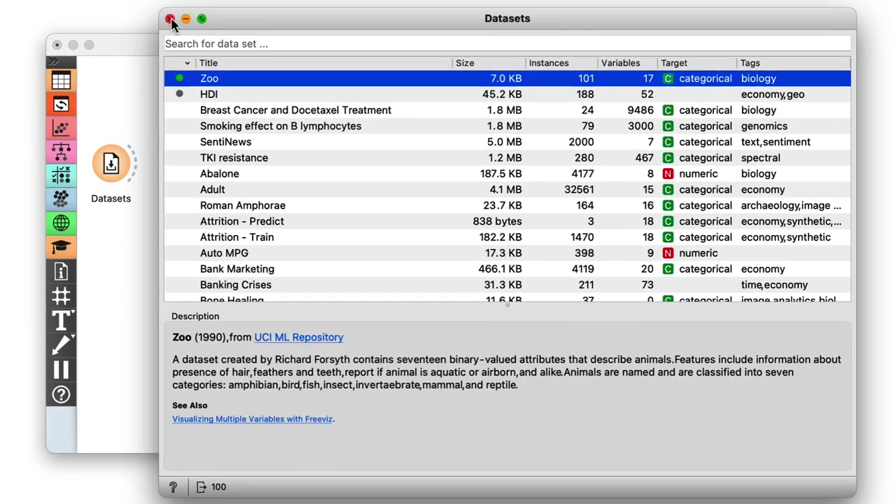
drag(262, 162, 262, 166)
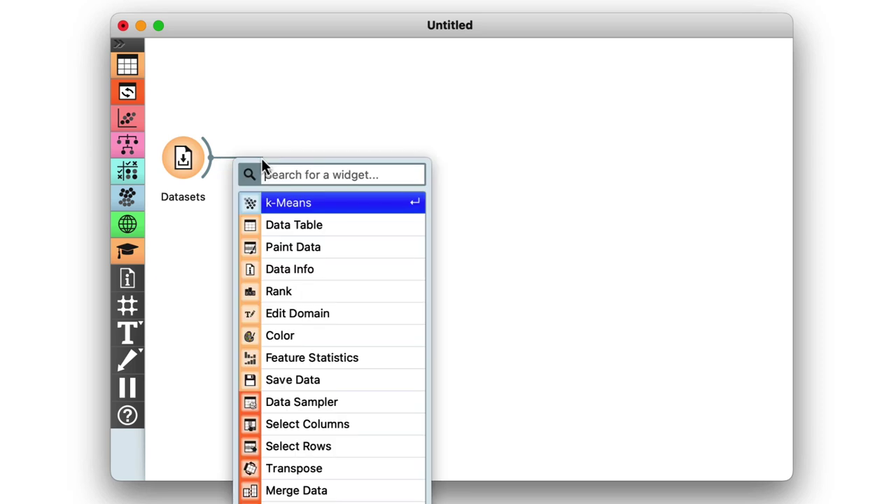
click(282, 202)
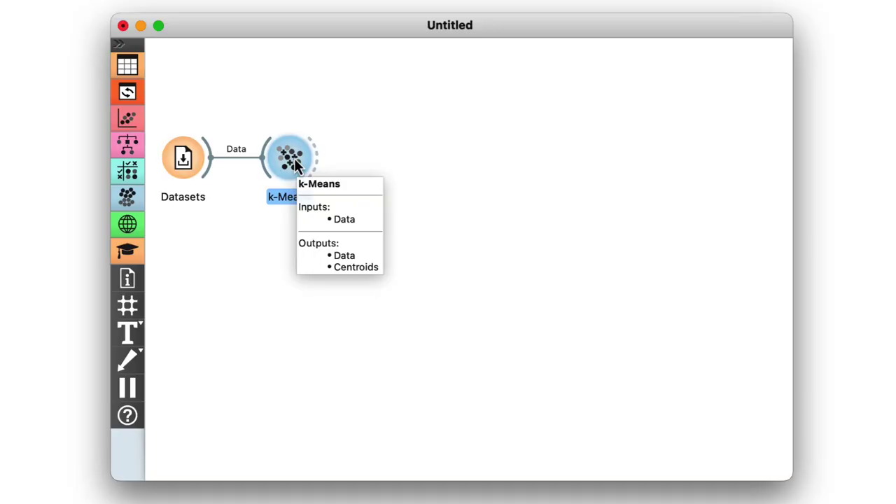
Set k-Means to try 2 to 8 clusters, landing on 5 clusters (silhouette 0.403)
double_click(293, 160)
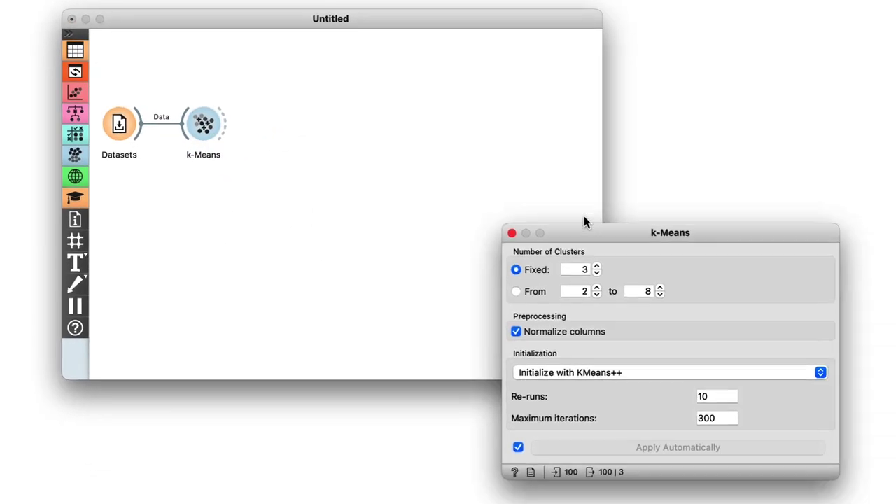
drag(584, 225, 353, 59)
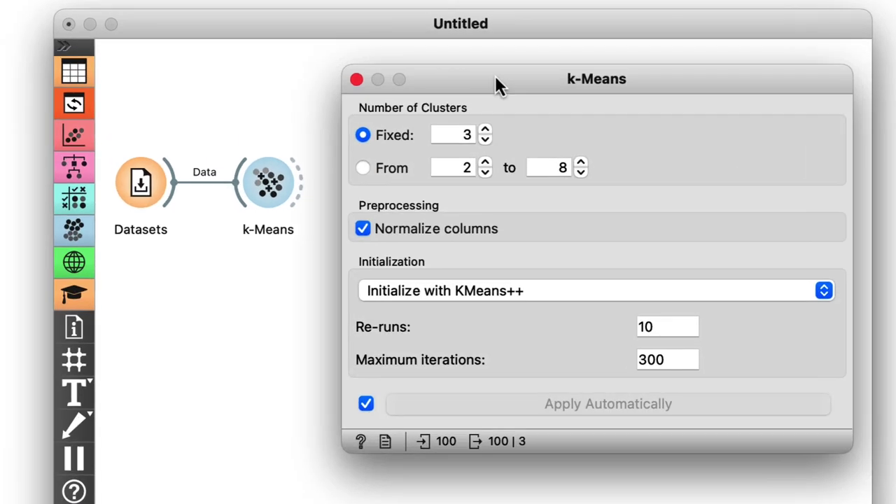
click(359, 168)
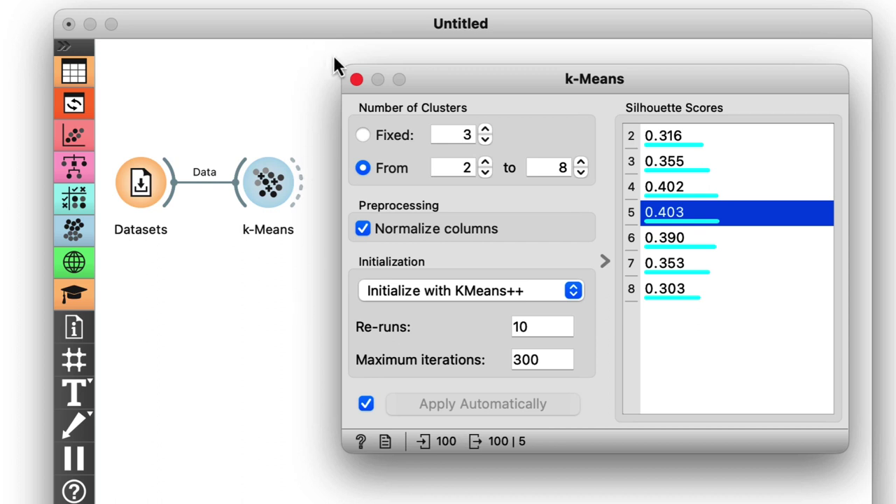
Attach a Box Plot widget to the k-Means output
click(356, 79)
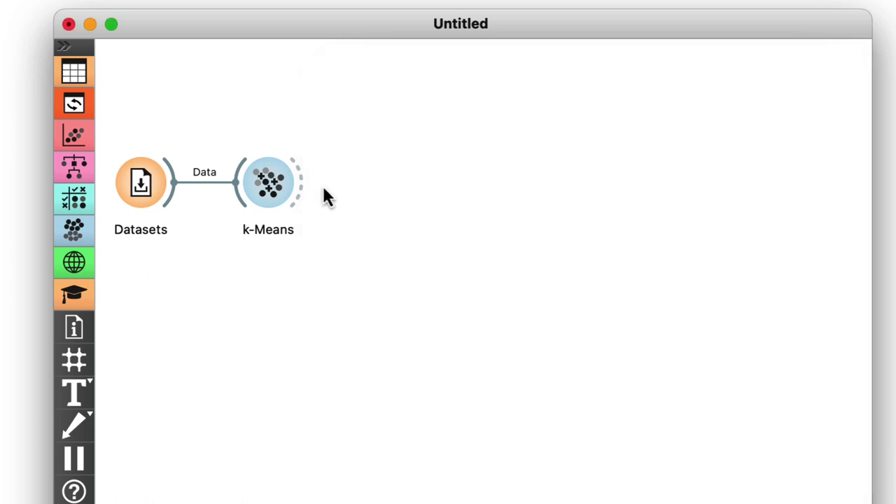
drag(300, 189, 377, 190)
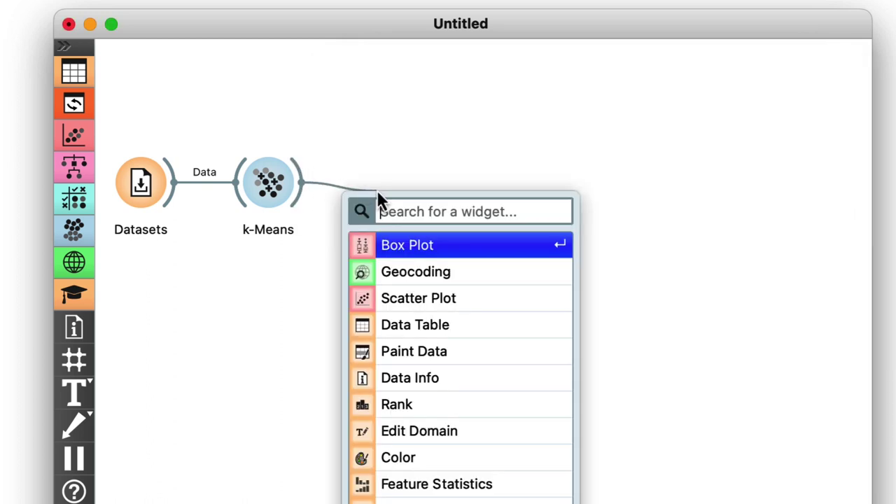
click(379, 243)
Split the Box Plot by Cluster, order variables by relevance, and show animal type
double_click(404, 185)
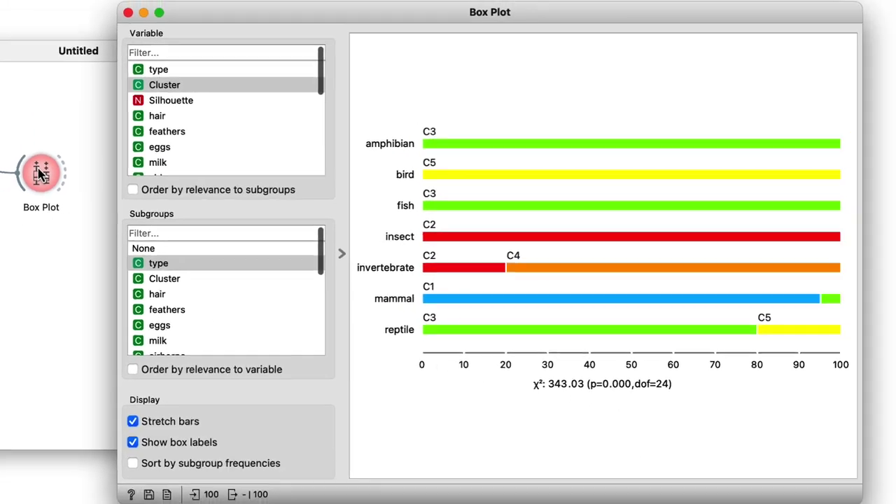
click(146, 278)
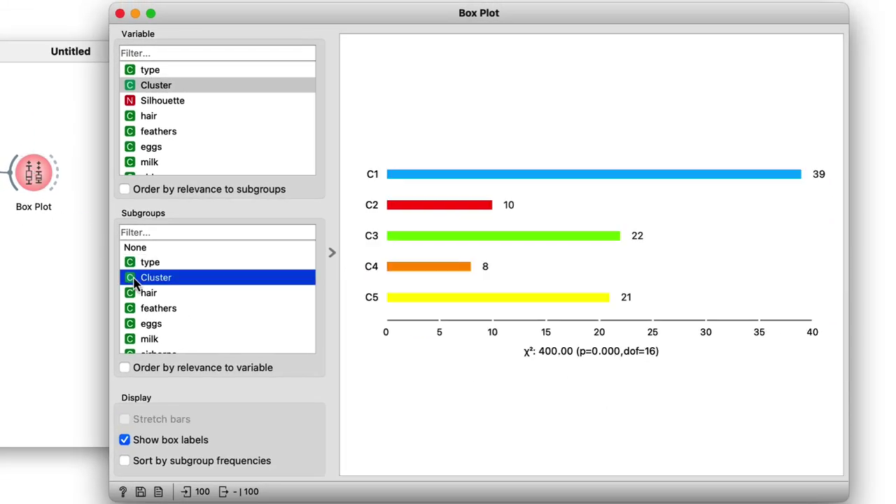
click(125, 189)
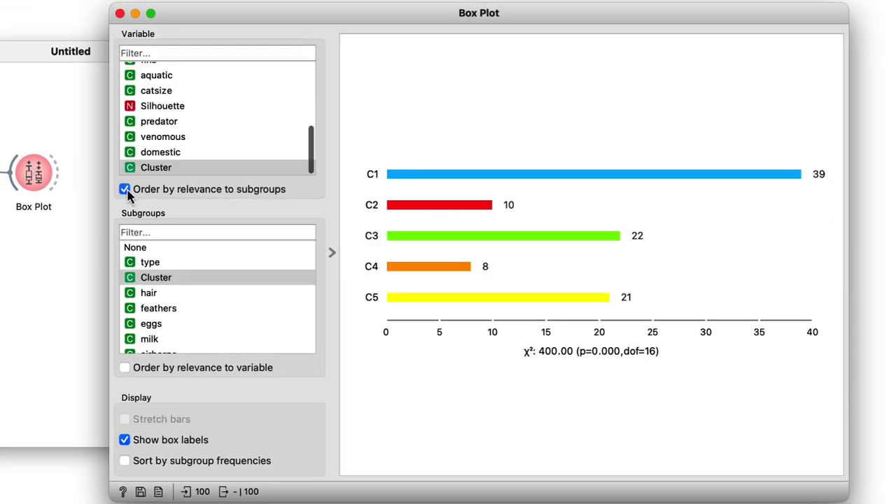
scroll(197, 135, up, 10)
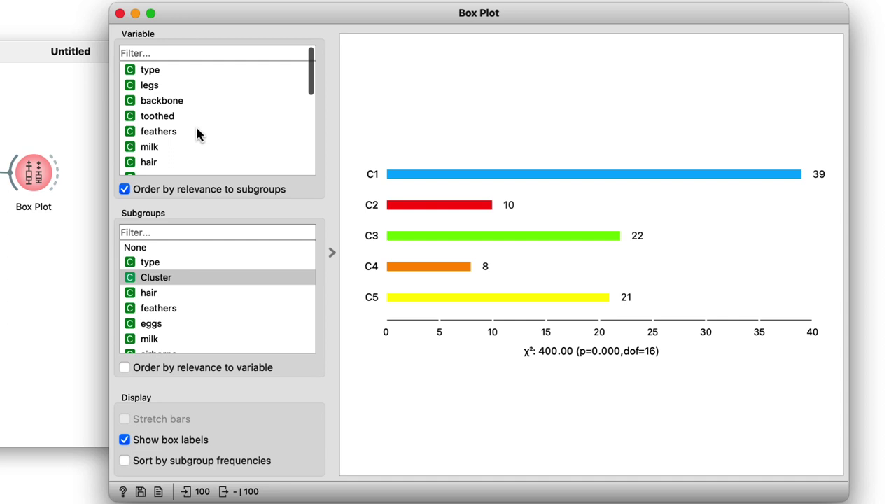
click(158, 77)
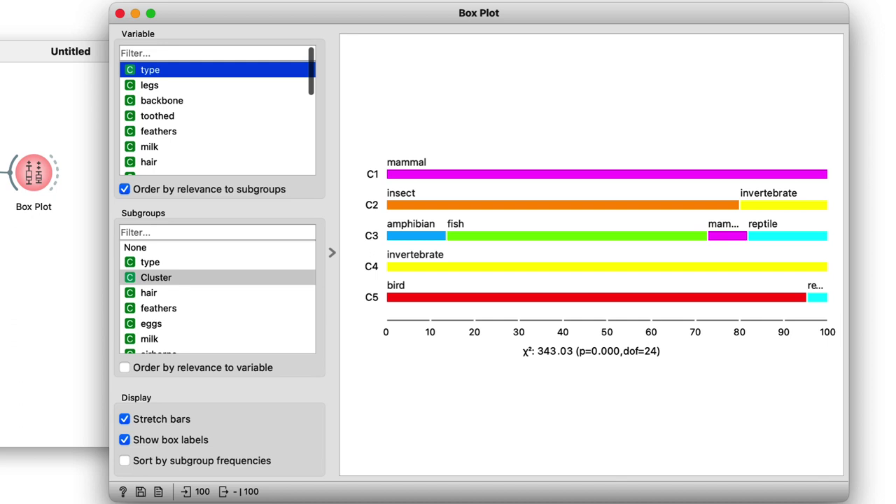
Inspect the C1, C2 and C5 bars, then select the two mammals in cluster C3
click(606, 174)
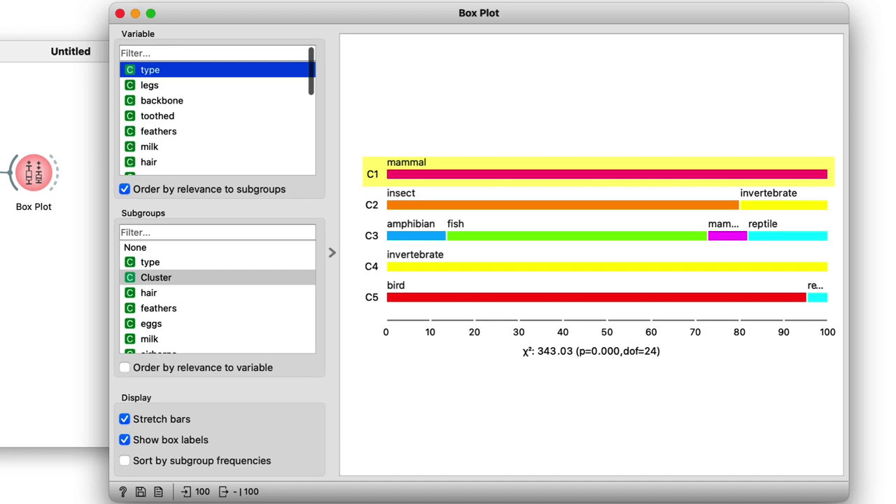
click(607, 204)
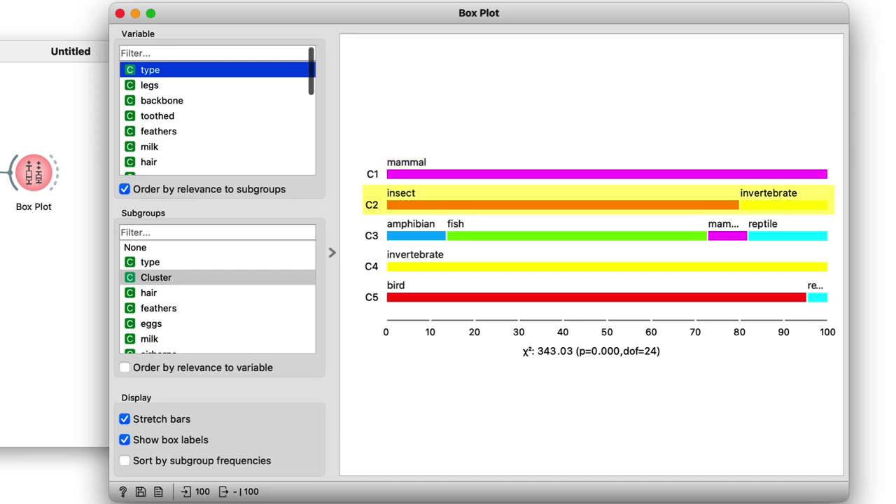
click(606, 297)
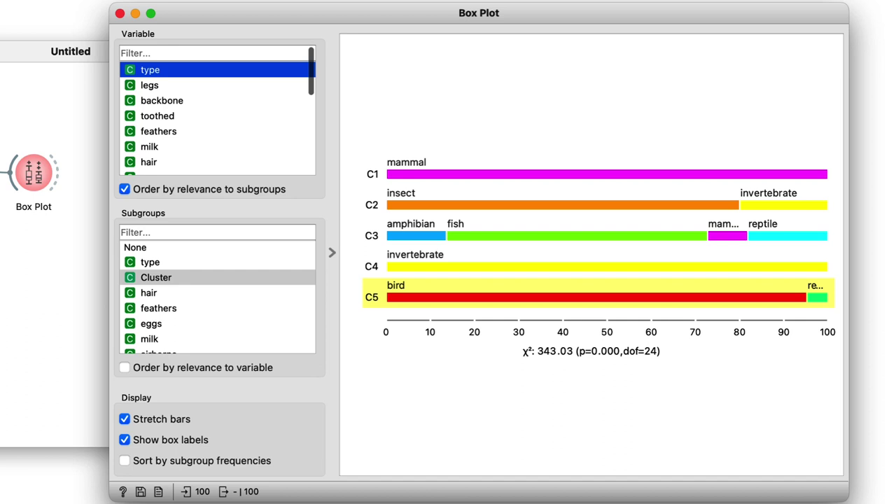
click(727, 235)
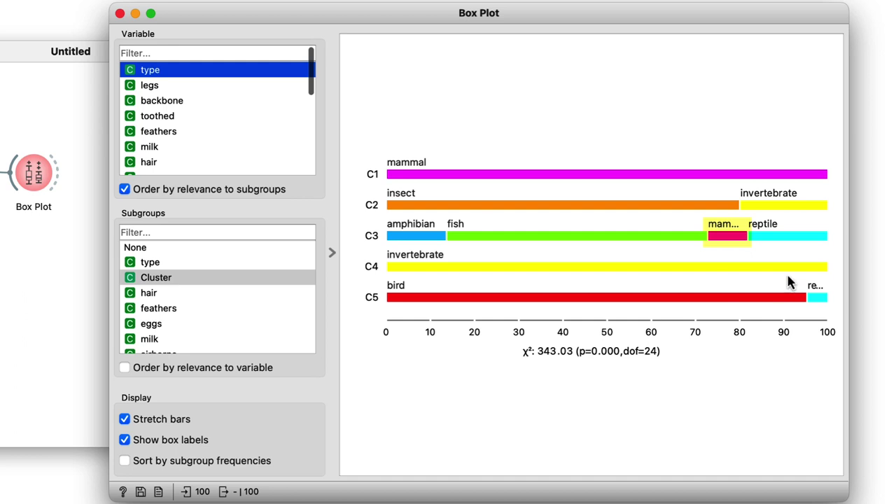
click(715, 240)
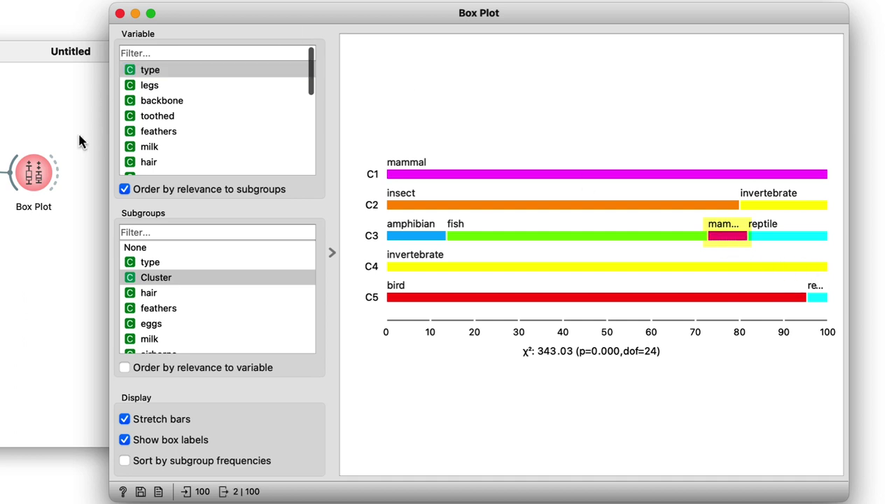
Send the Box Plot selection to a new Data Table, revealing dolphin and porpoise
drag(59, 172, 282, 146)
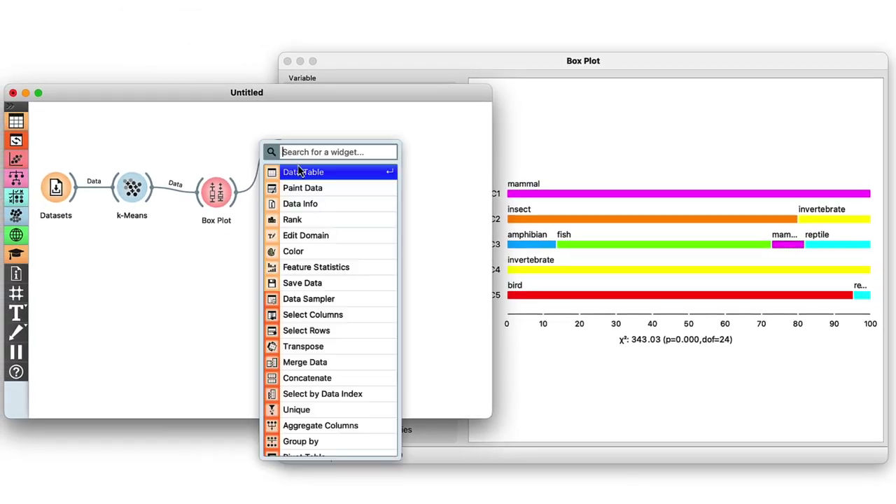
click(302, 173)
double_click(299, 147)
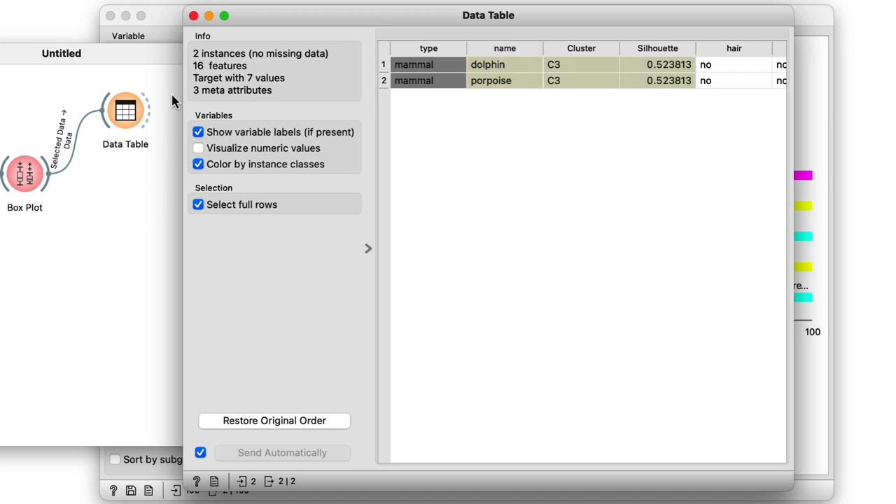
click(194, 15)
click(246, 17)
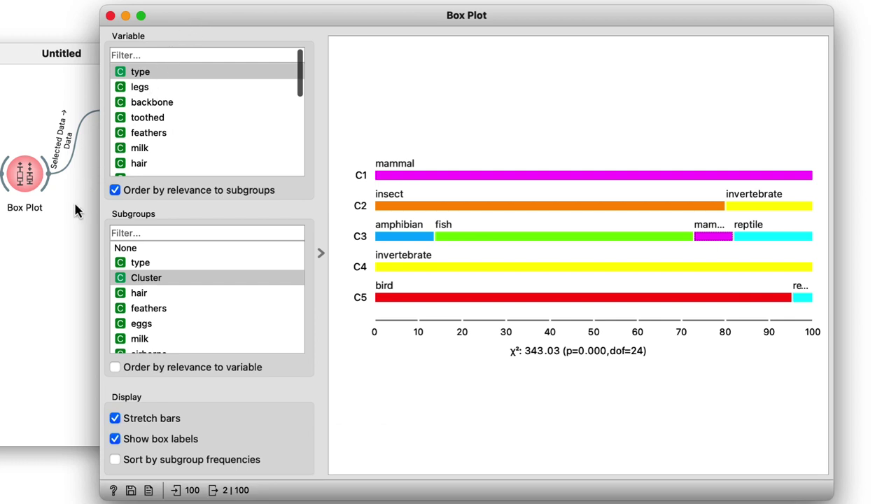
Show the clusters by legs, then by backbone, in the Box Plot
click(130, 93)
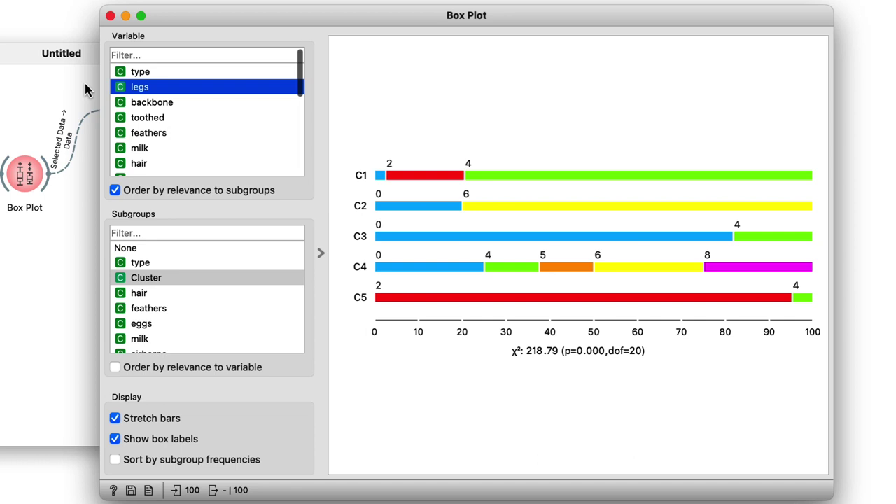
click(116, 104)
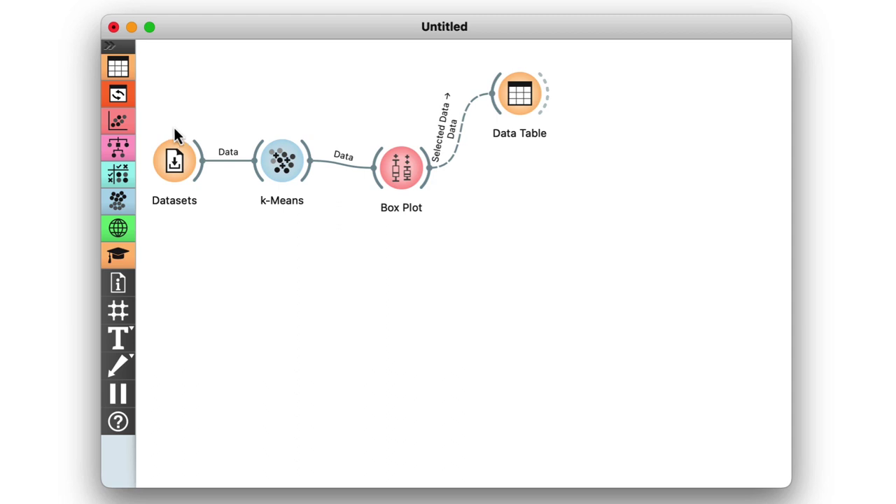
Switch Datasets to HDI and confirm k-Means now picks 2 clusters (silhouette 0.333)
double_click(174, 157)
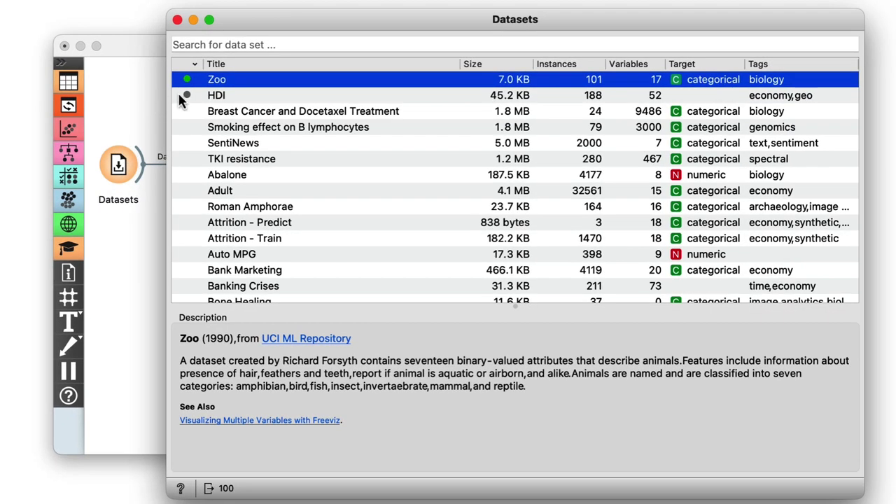
click(179, 95)
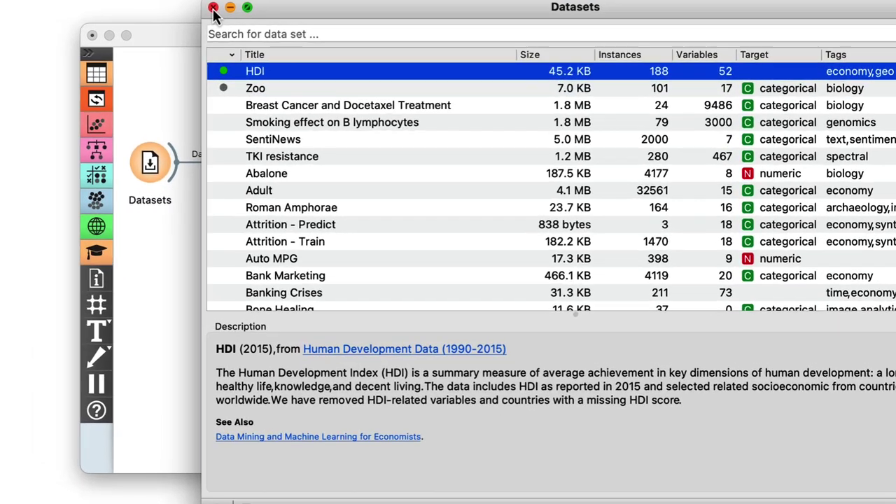
click(178, 21)
double_click(290, 173)
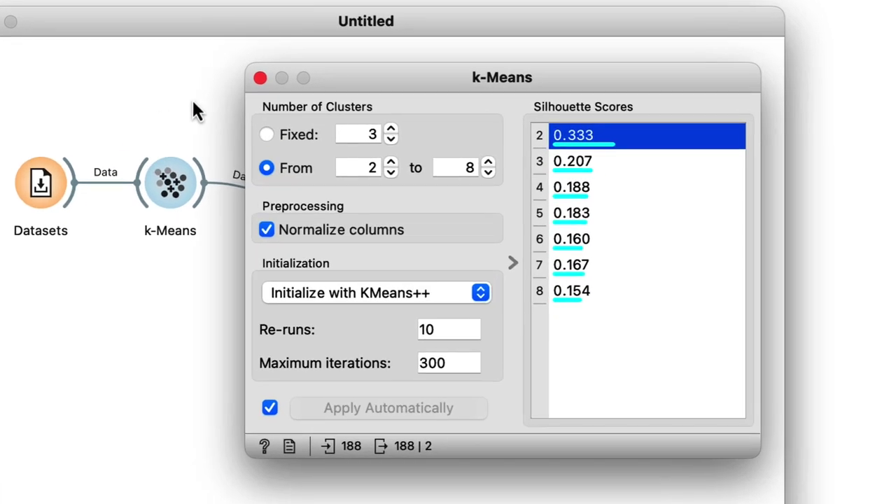
click(261, 79)
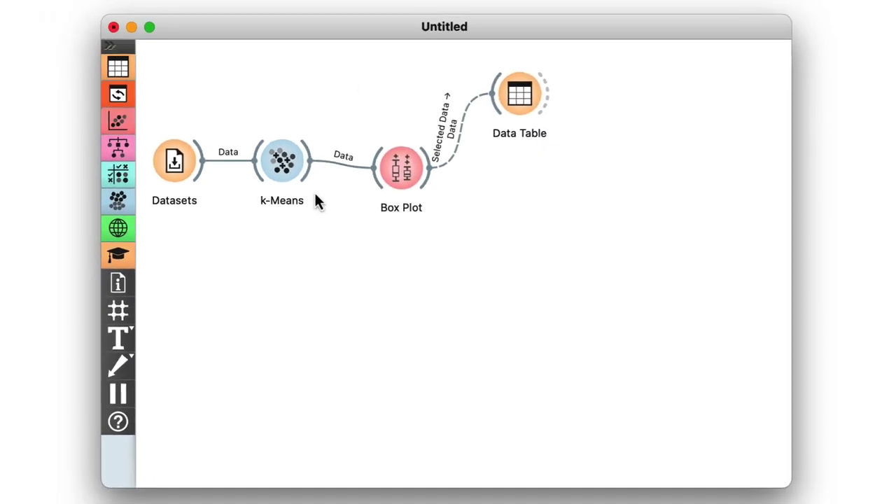
Chain a Geocoding widget and then a Choropleth Map after k-Means
drag(310, 175, 379, 274)
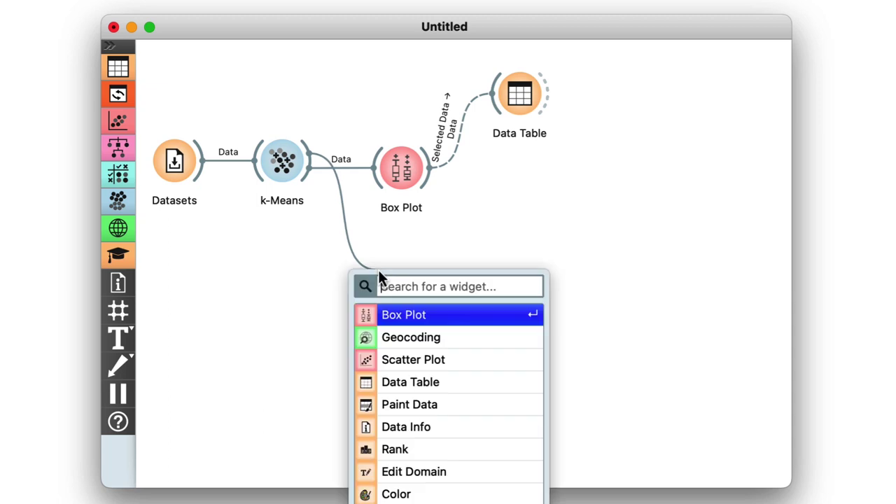
click(390, 340)
drag(434, 275, 464, 281)
click(499, 315)
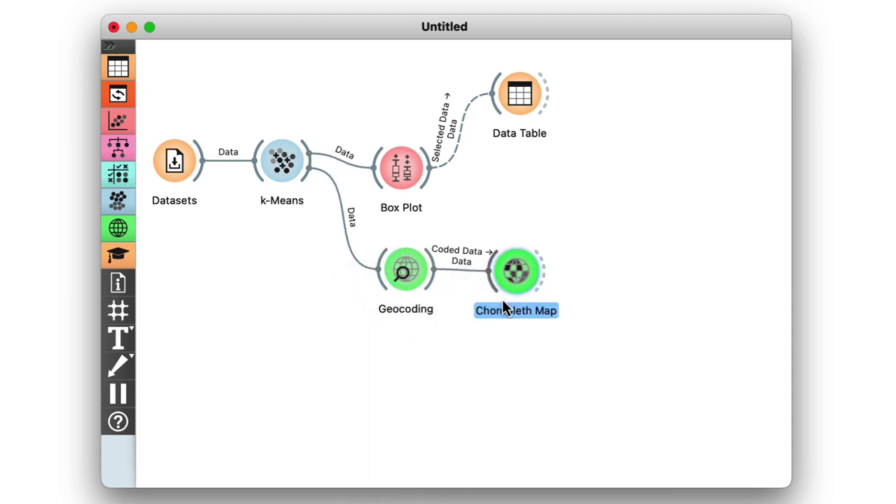
Colour the Choropleth Map's countries by Cluster
double_click(512, 268)
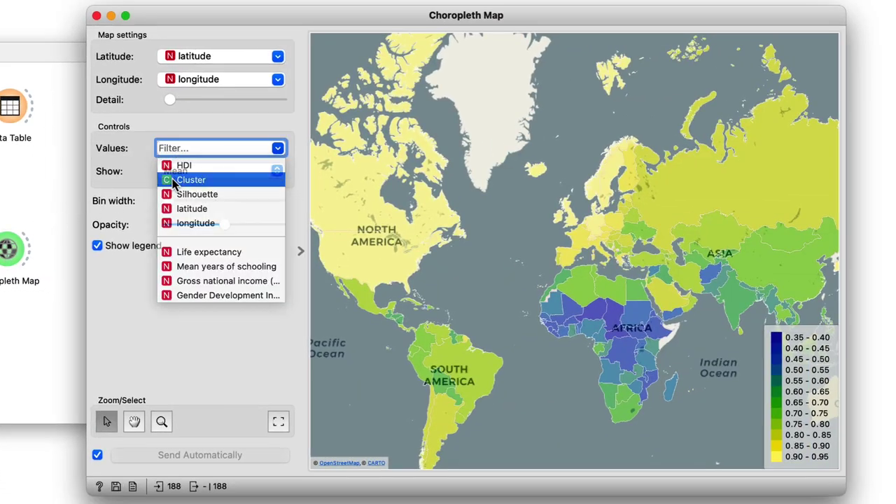
click(182, 179)
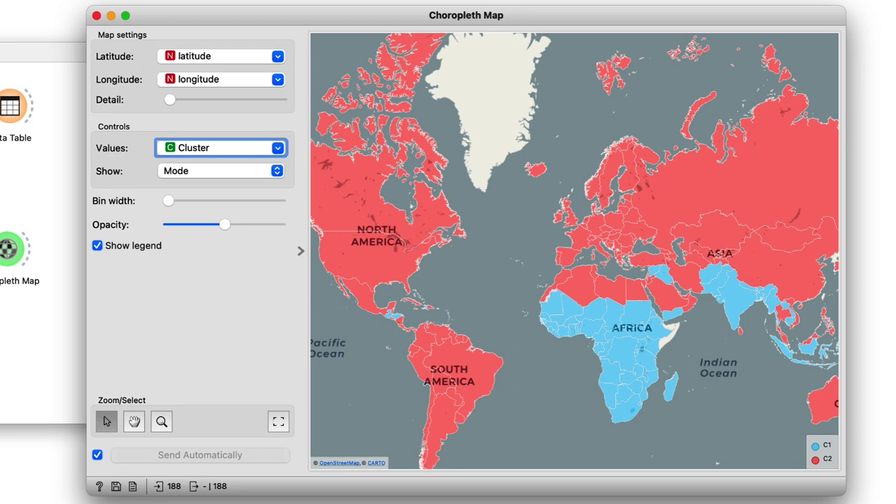
click(97, 15)
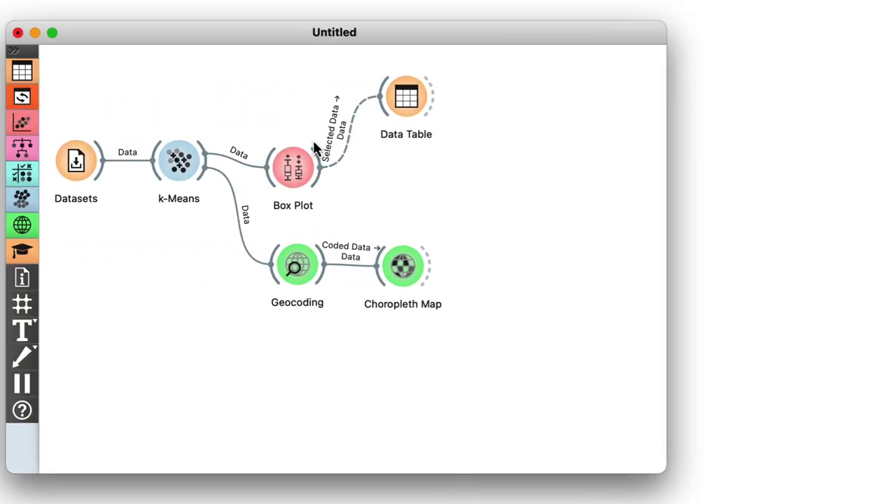
Plot Total fertility rate by Cluster: C1 averages 5.059, C2 2.157
double_click(298, 162)
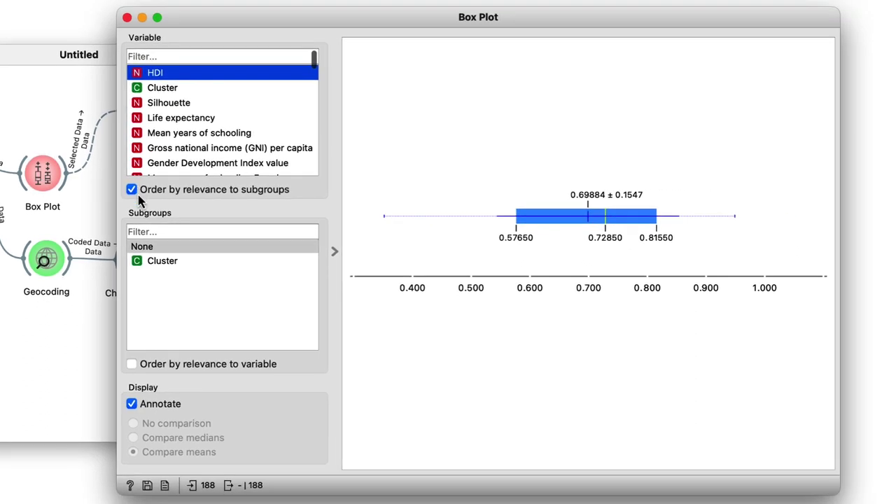
click(152, 264)
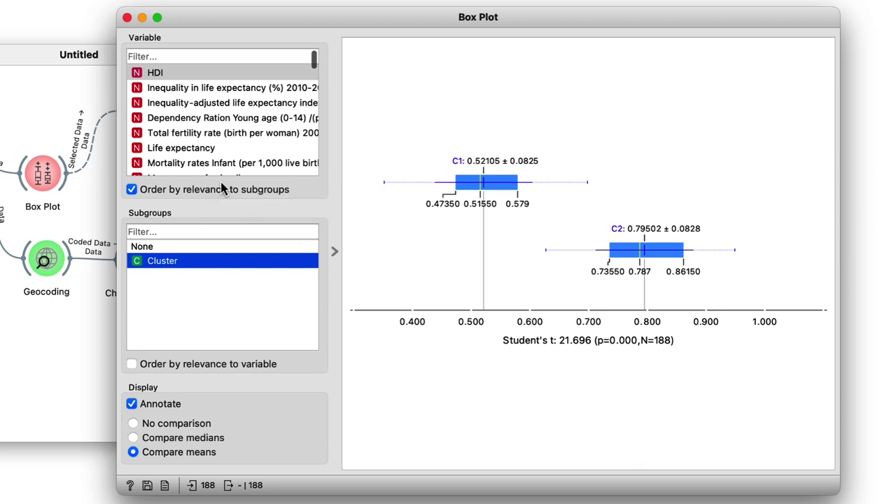
click(229, 132)
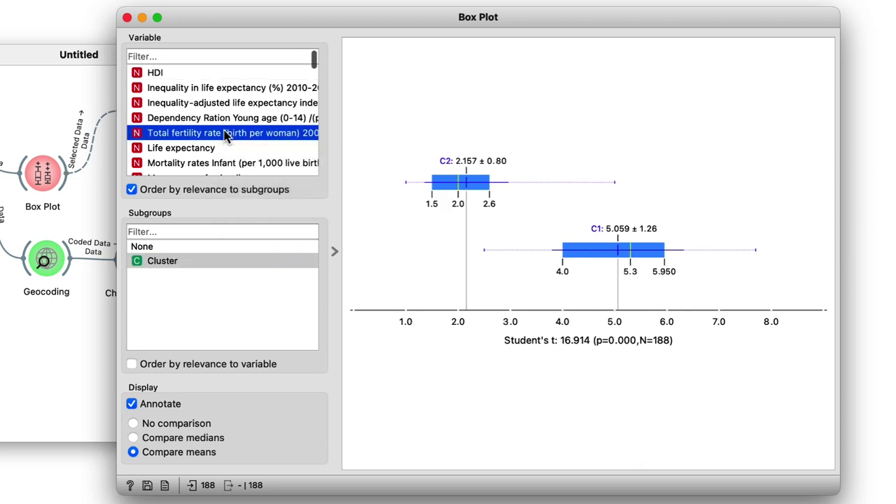